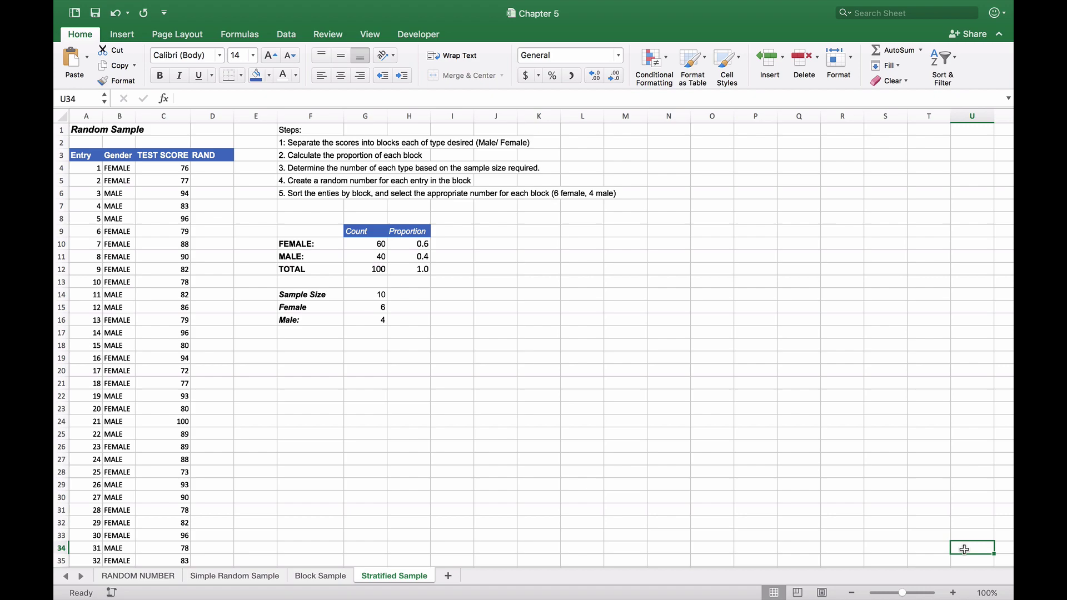
# - Review the FEMALE and MALE count, proportion, TOTAL and Sample Size formulas
pyautogui.click(366, 243)
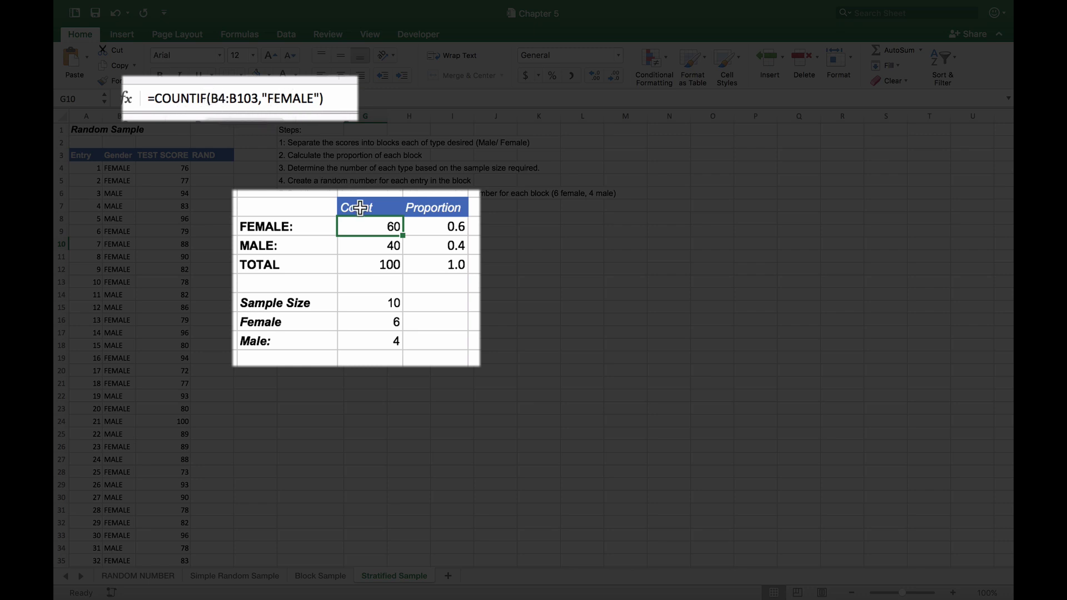
pyautogui.click(381, 245)
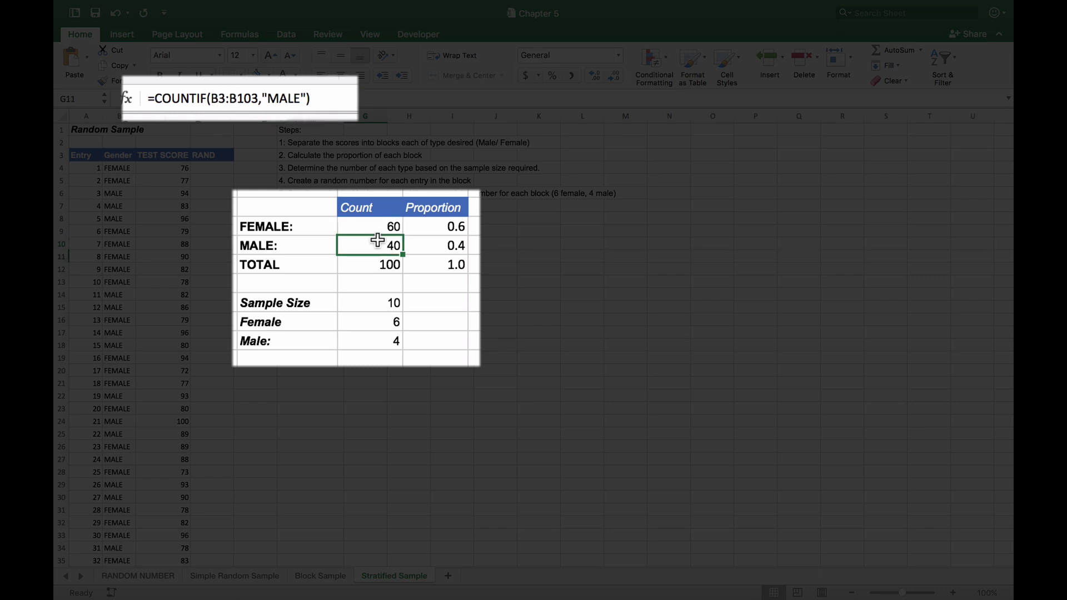
pyautogui.click(392, 226)
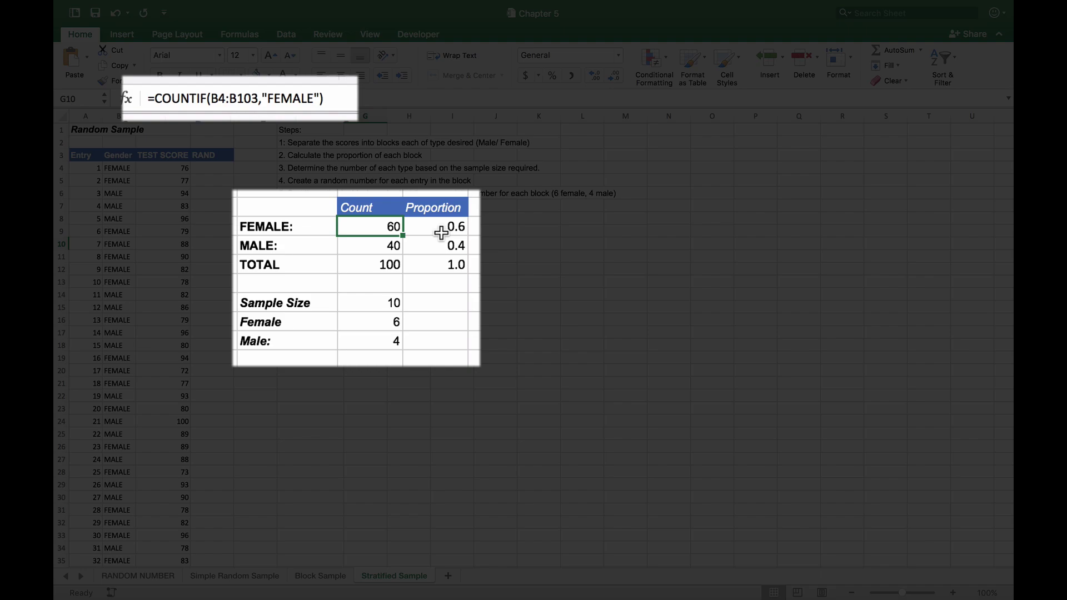
pyautogui.click(443, 228)
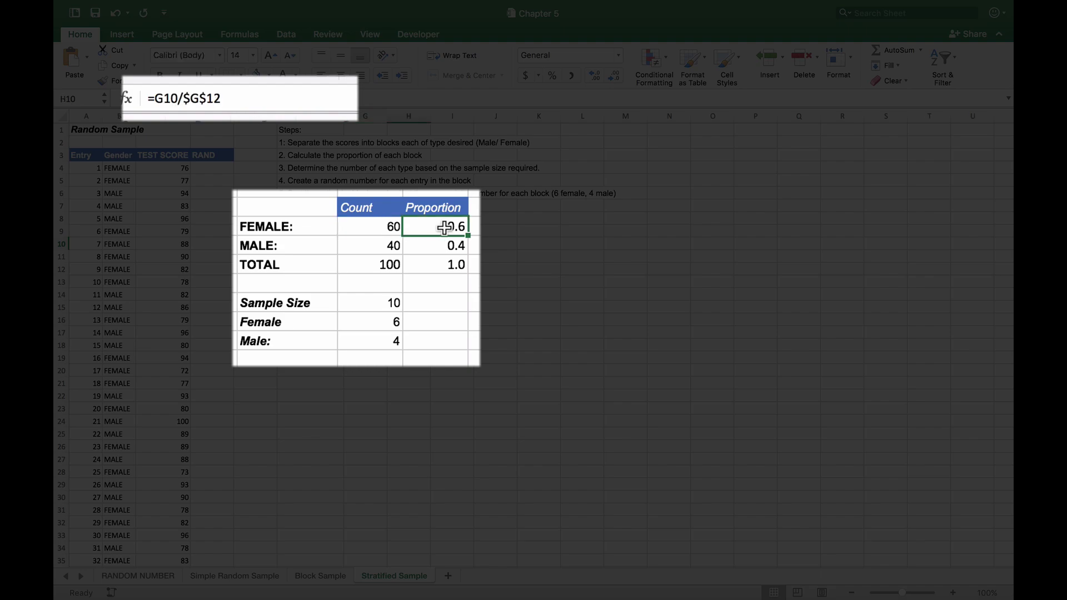
pyautogui.click(389, 264)
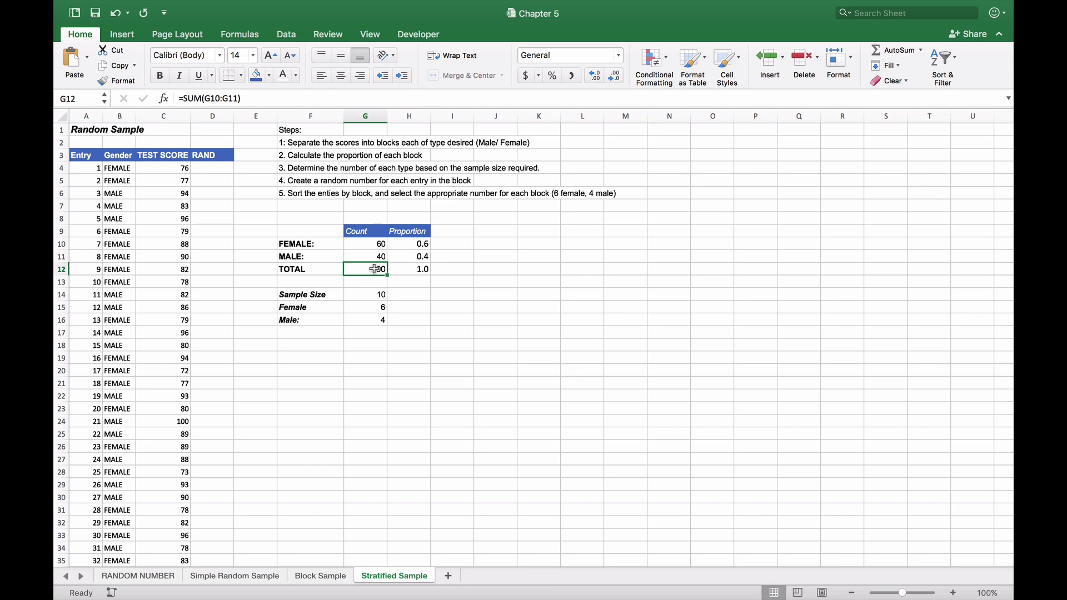
pyautogui.click(425, 244)
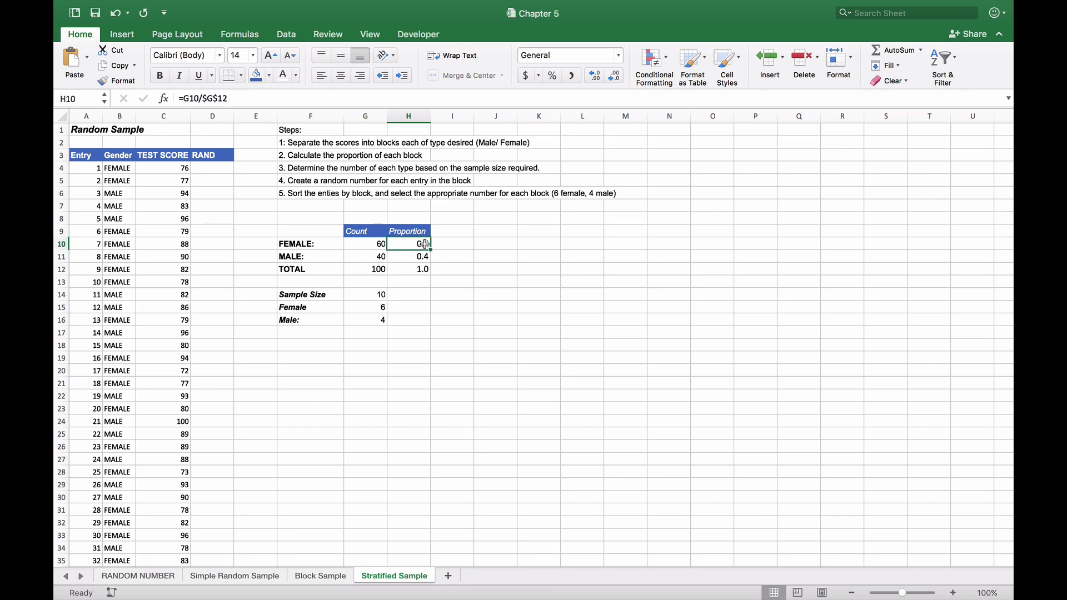
pyautogui.press('Down')
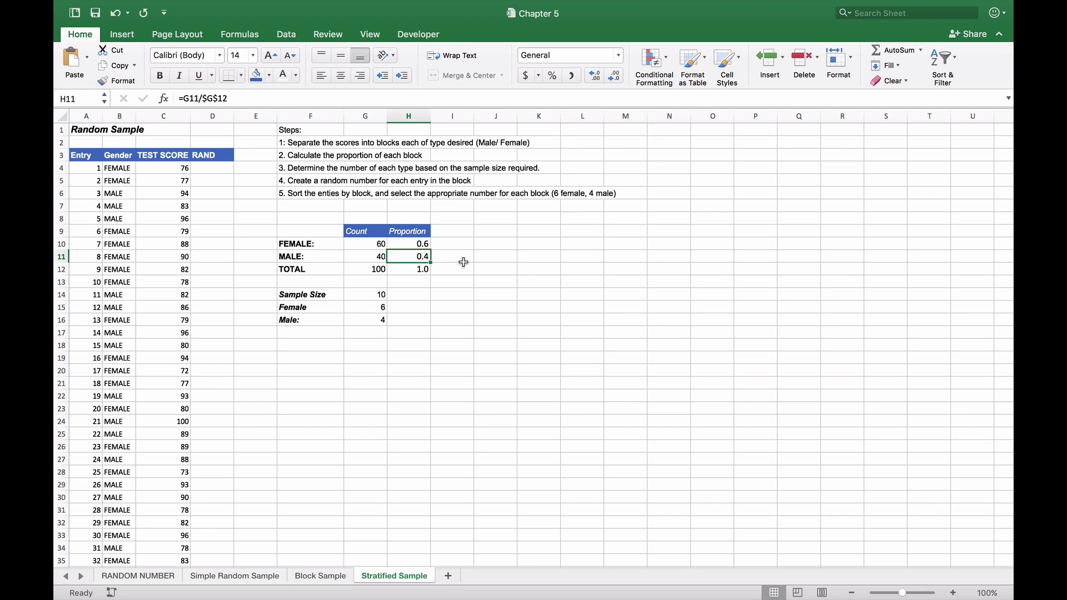
pyautogui.click(378, 295)
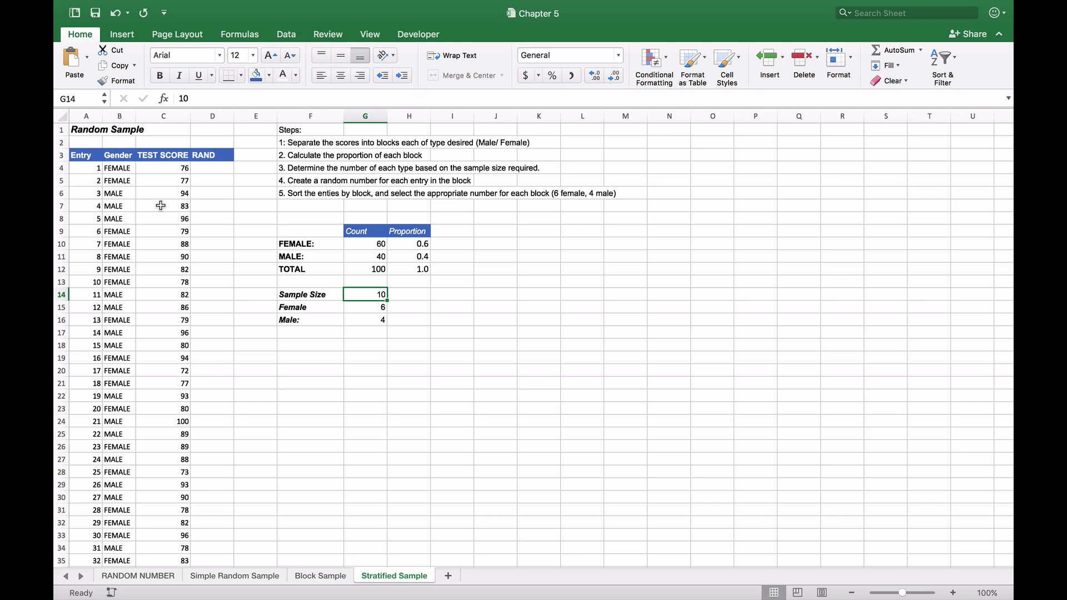
# - Enter =RAND() in D4 and fill it down through D103
pyautogui.click(213, 168)
pyautogui.write('=')
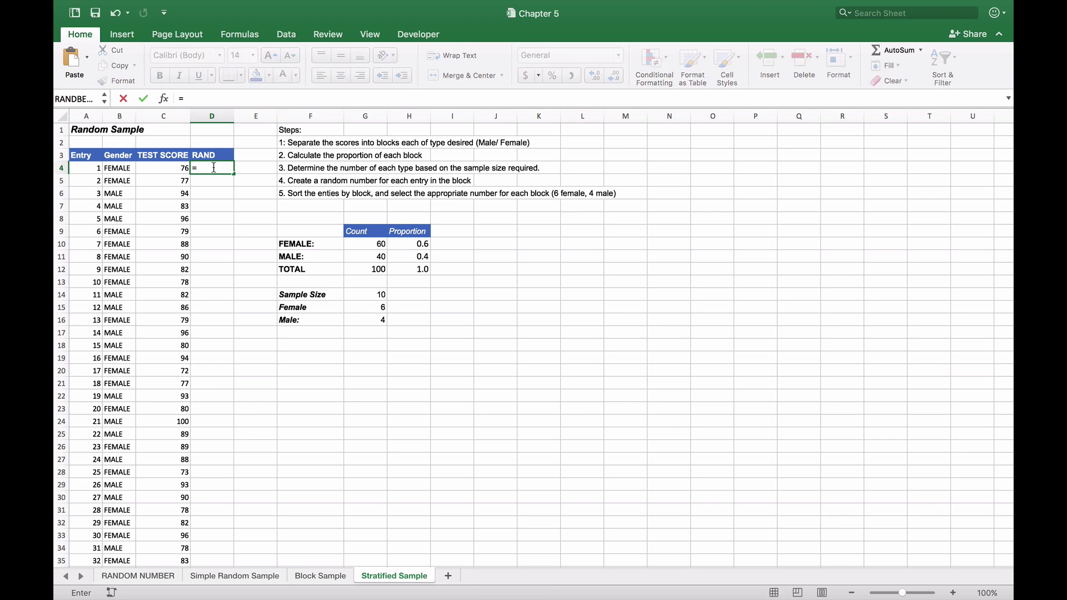
pyautogui.write('R')
pyautogui.press('Down')
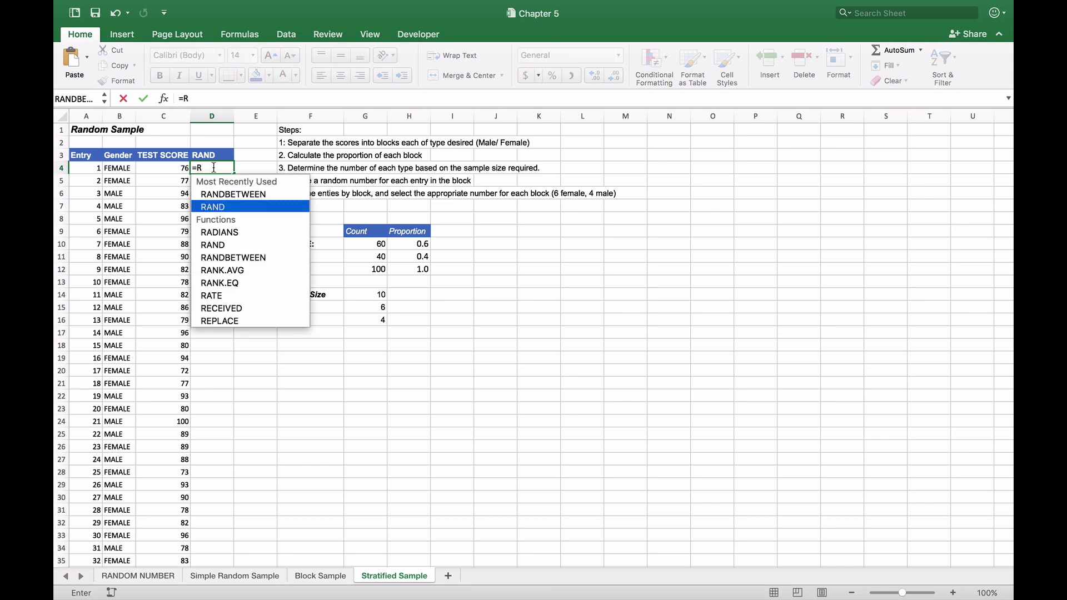
pyautogui.press('Tab')
pyautogui.press('Return')
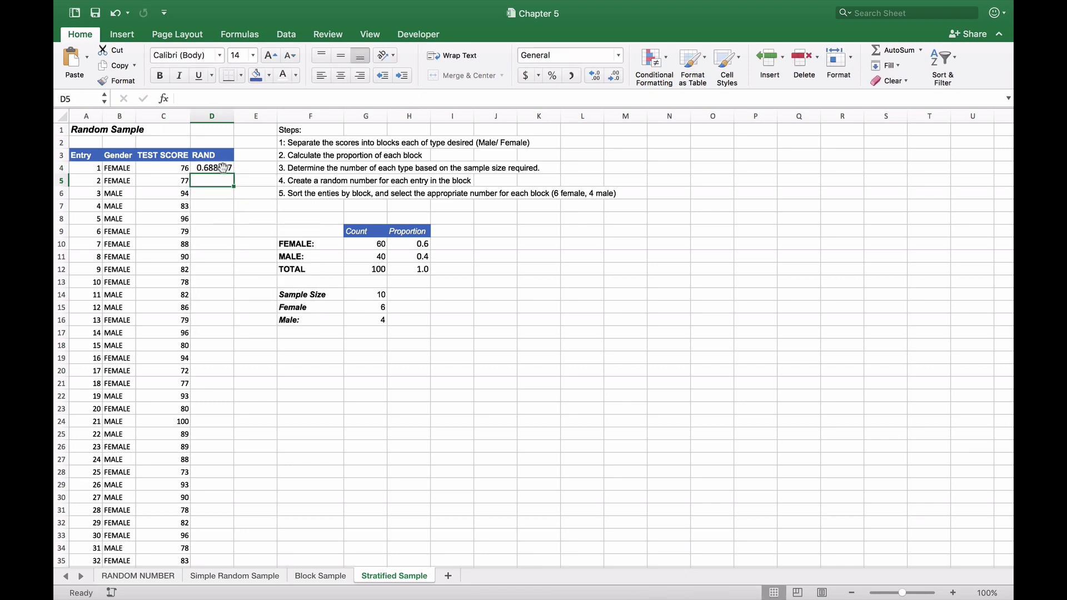
pyautogui.click(222, 168)
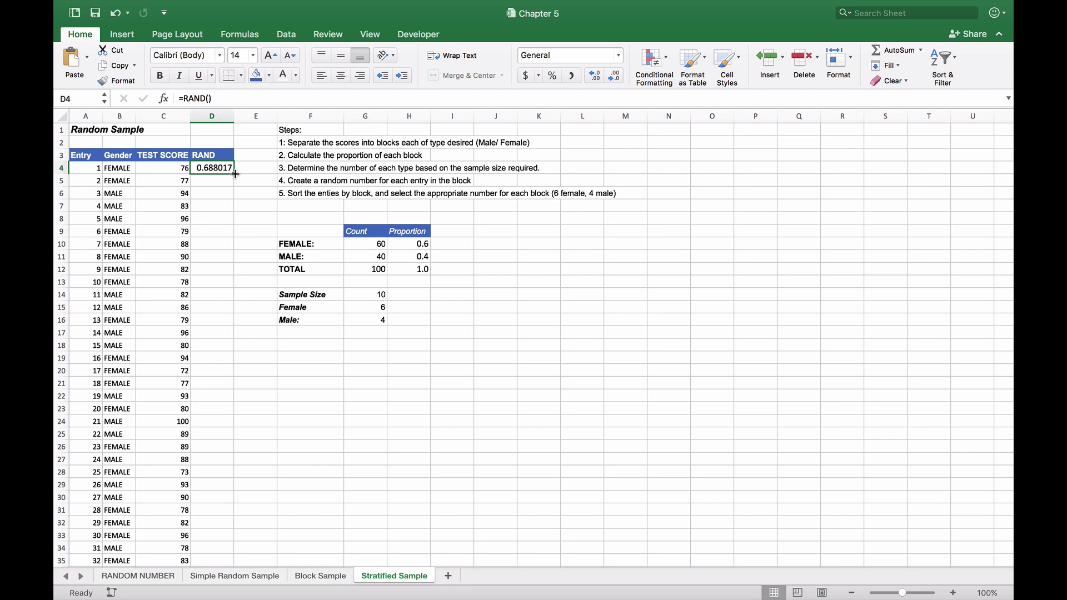
pyautogui.doubleClick(235, 174)
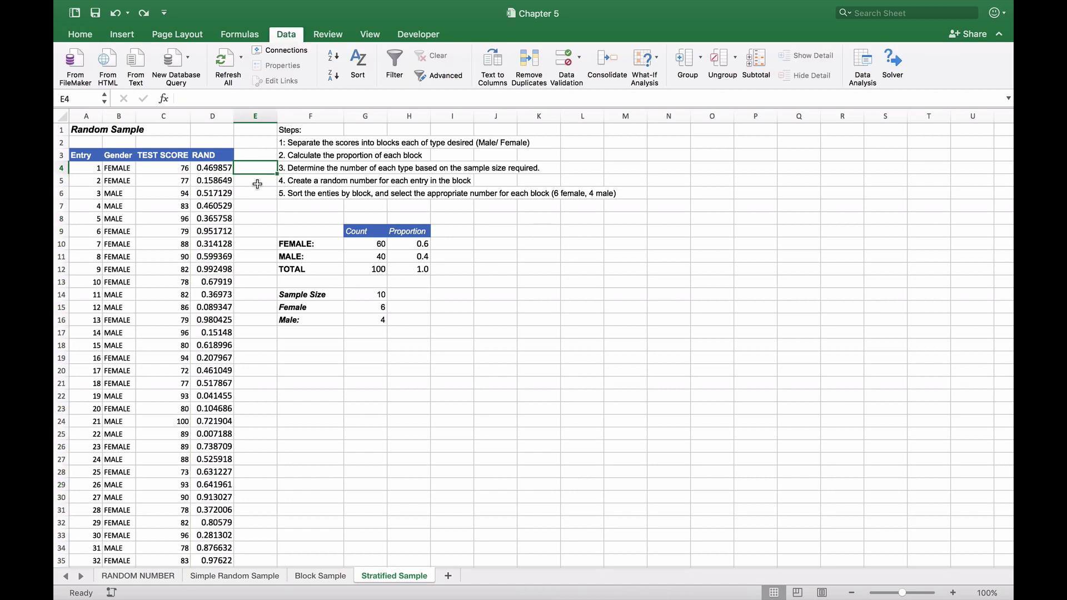
# - Select and copy the RAND column D4:D103
pyautogui.click(222, 167)
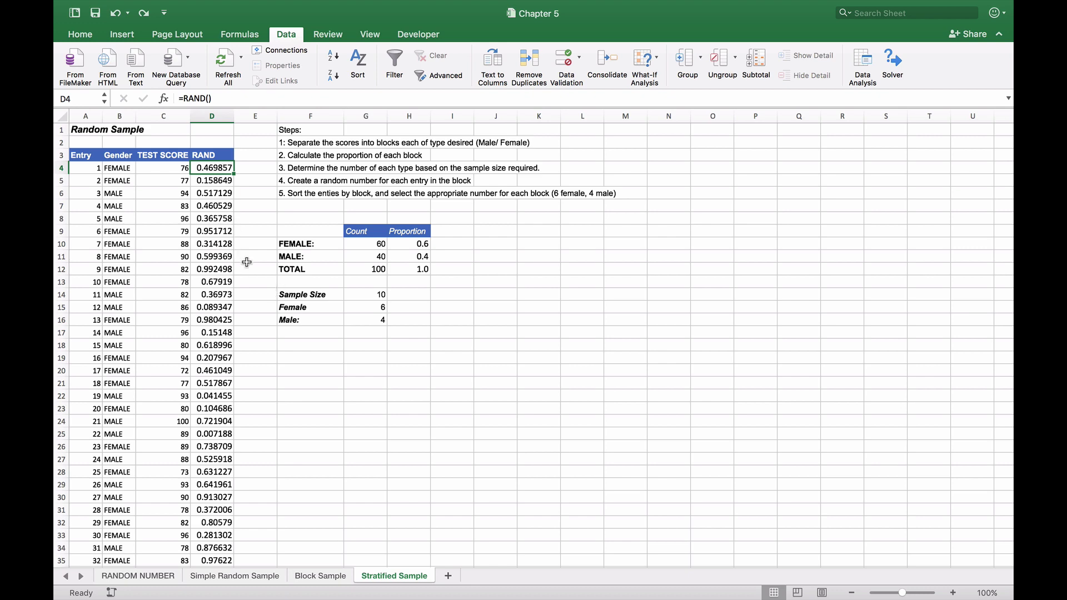
pyautogui.scroll(-12, 245, 261)
pyautogui.scroll(12, 245, 262)
pyautogui.hotkey('ctrl', 'shift', 'Down')
pyautogui.scroll(20, 233, 289)
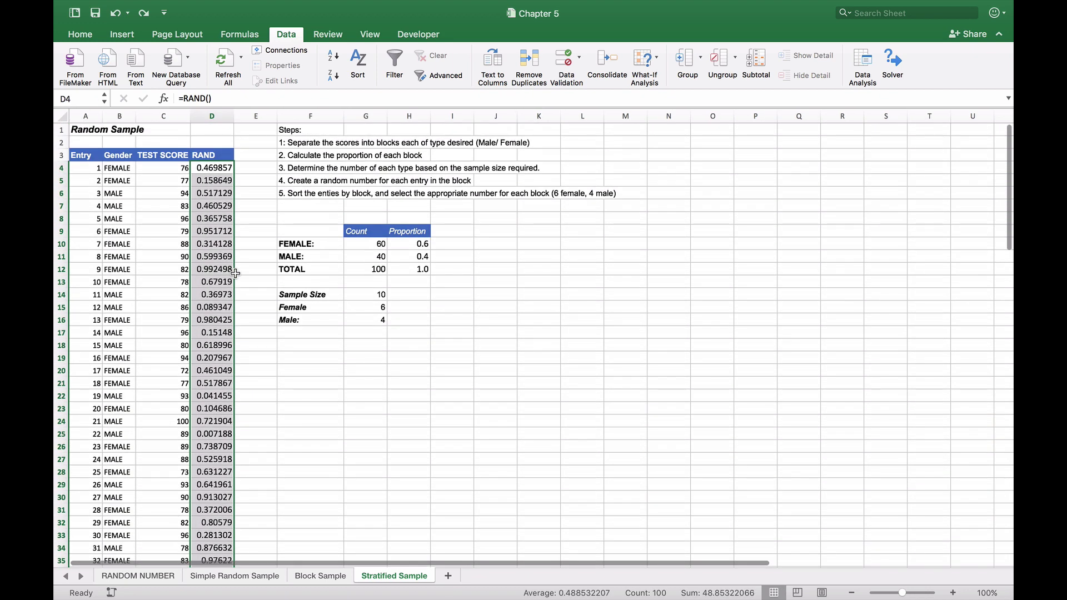
pyautogui.rightClick(216, 168)
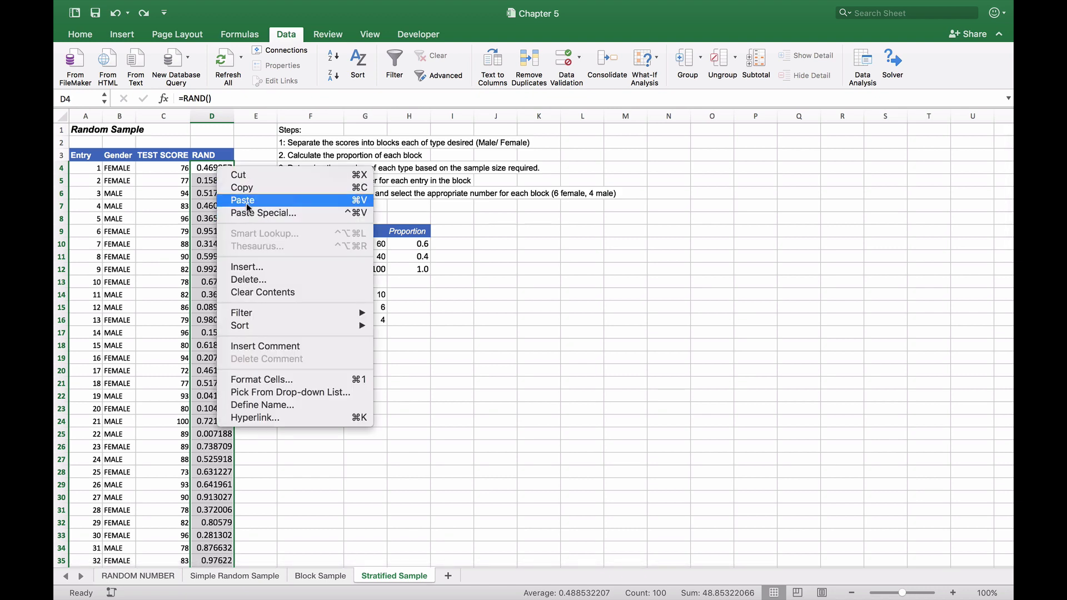
pyautogui.click(244, 188)
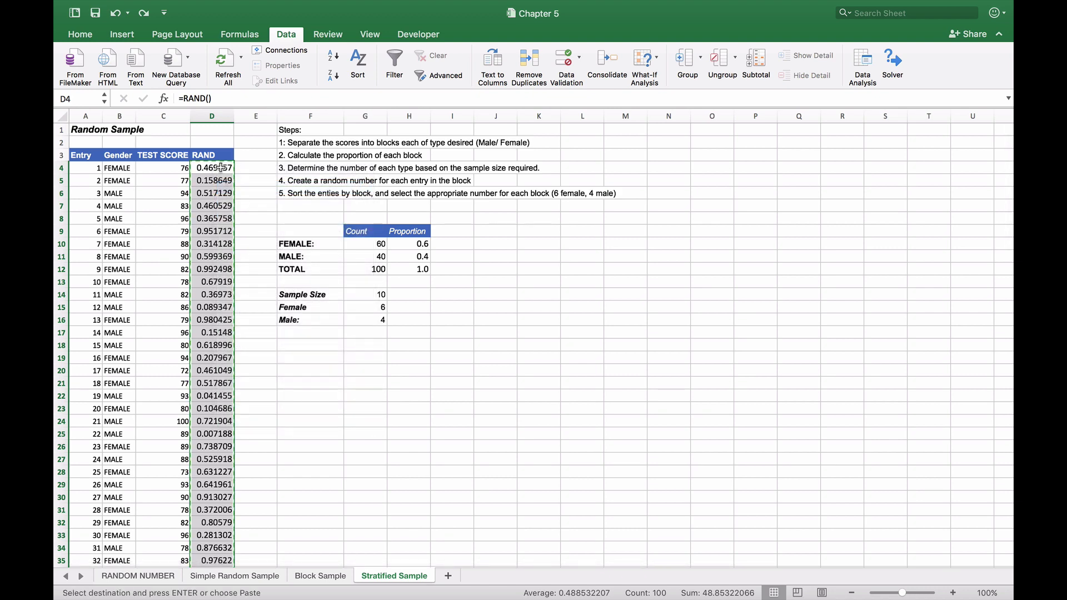
# - Paste Special the RAND cells as values only, then check D4 and D5 hold fixed numbers
pyautogui.rightClick(222, 166)
pyautogui.click(255, 212)
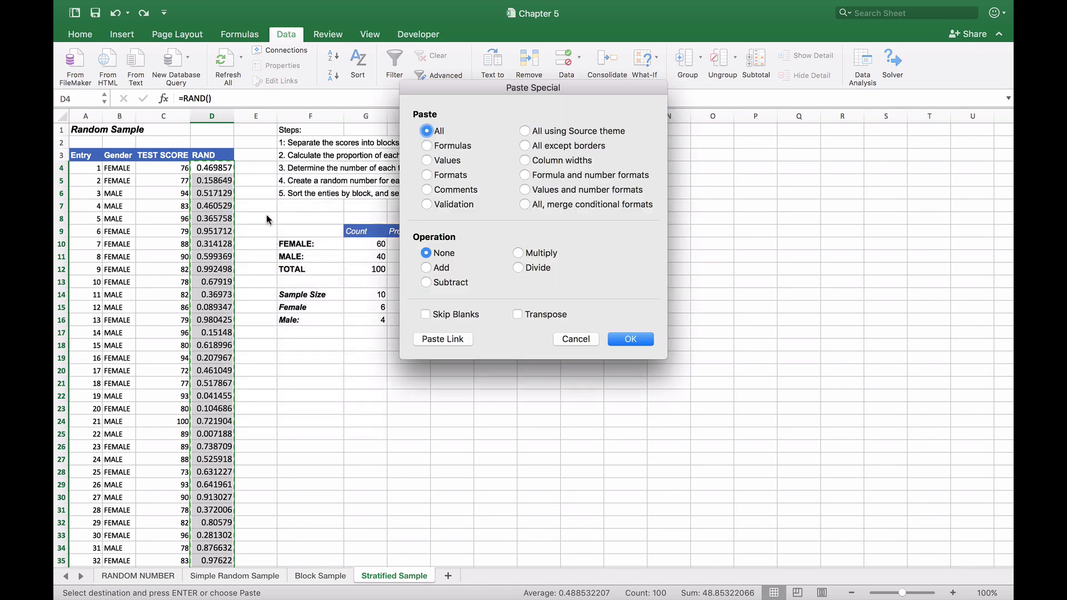
pyautogui.click(427, 161)
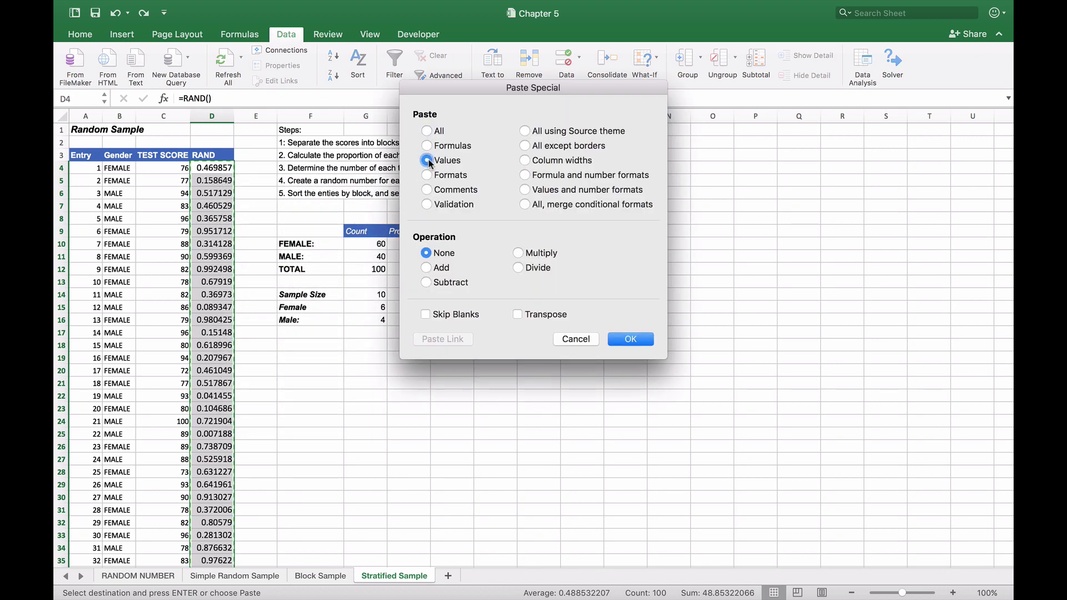
pyautogui.click(623, 338)
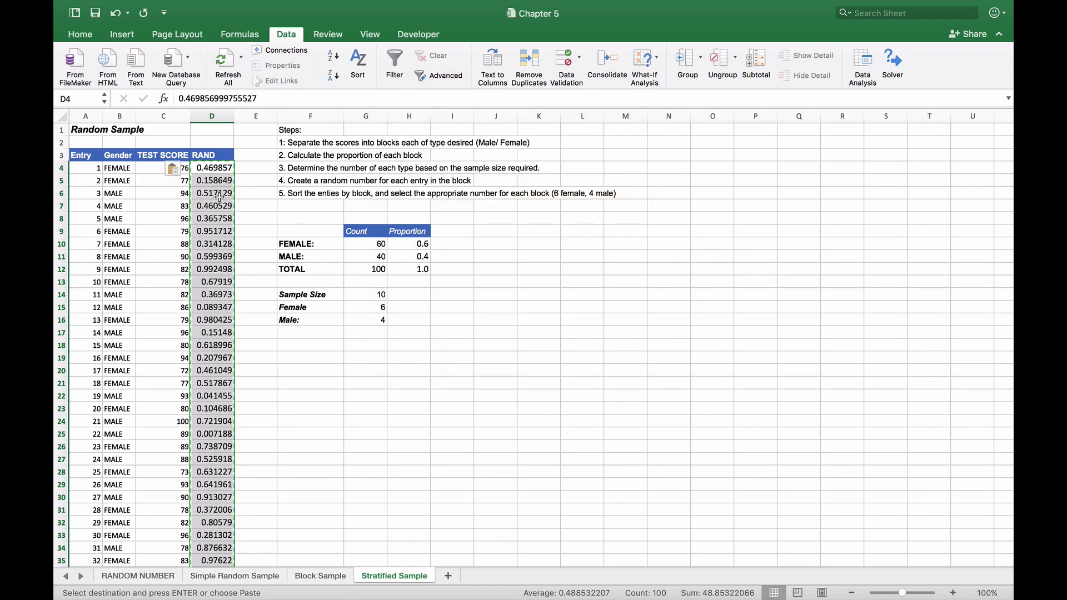
pyautogui.click(219, 168)
pyautogui.press('Down')
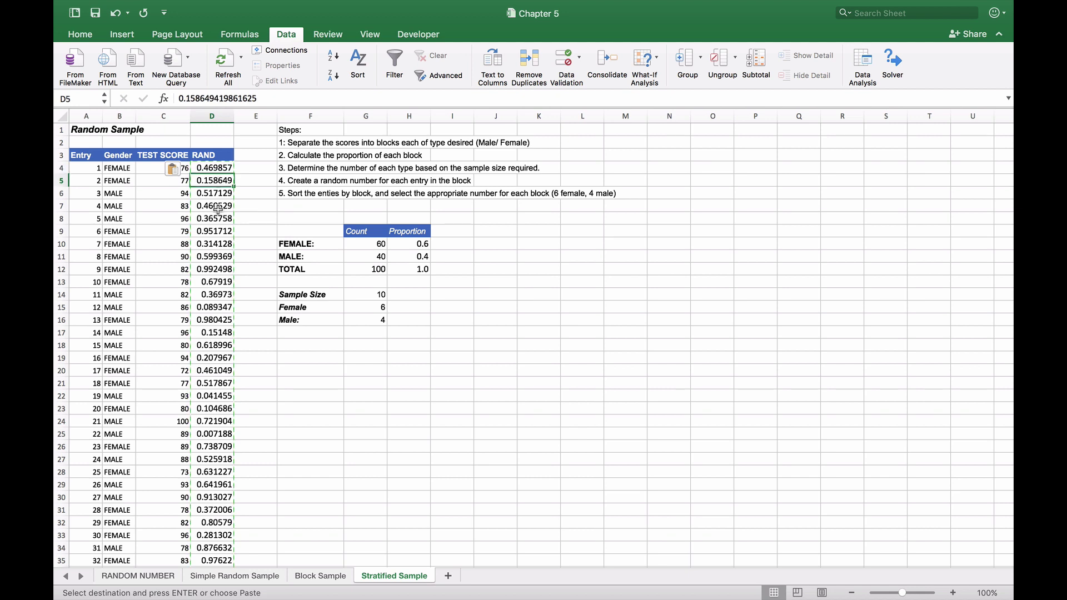
pyautogui.click(209, 169)
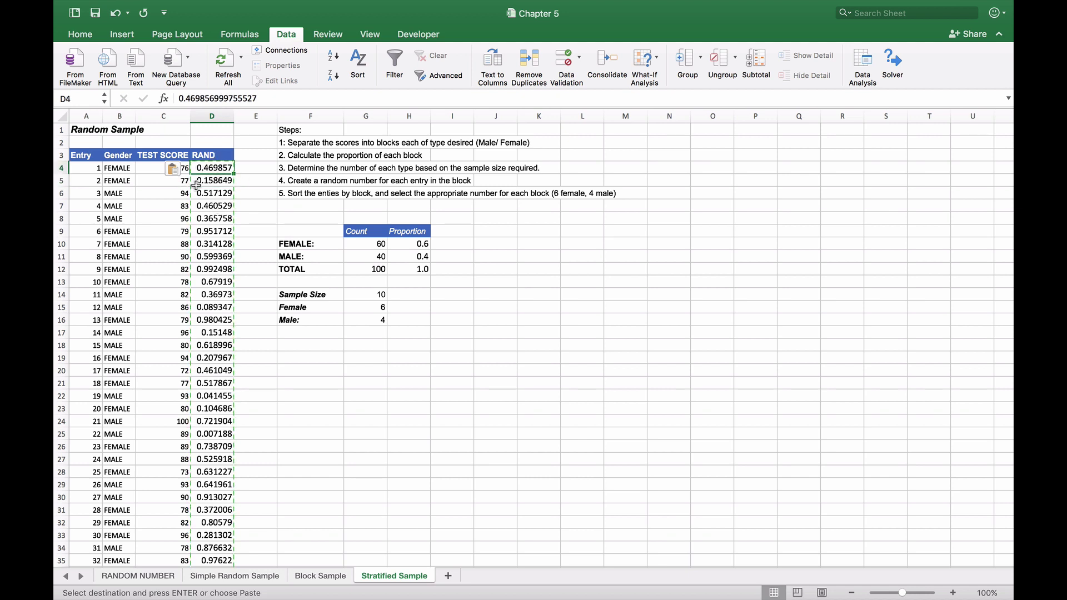
# - Sort A3:D103 by Gender A to Z, then by RAND smallest to largest
pyautogui.moveTo(90, 157); pyautogui.dragTo(197, 307)
pyautogui.press('super+shift+Down')
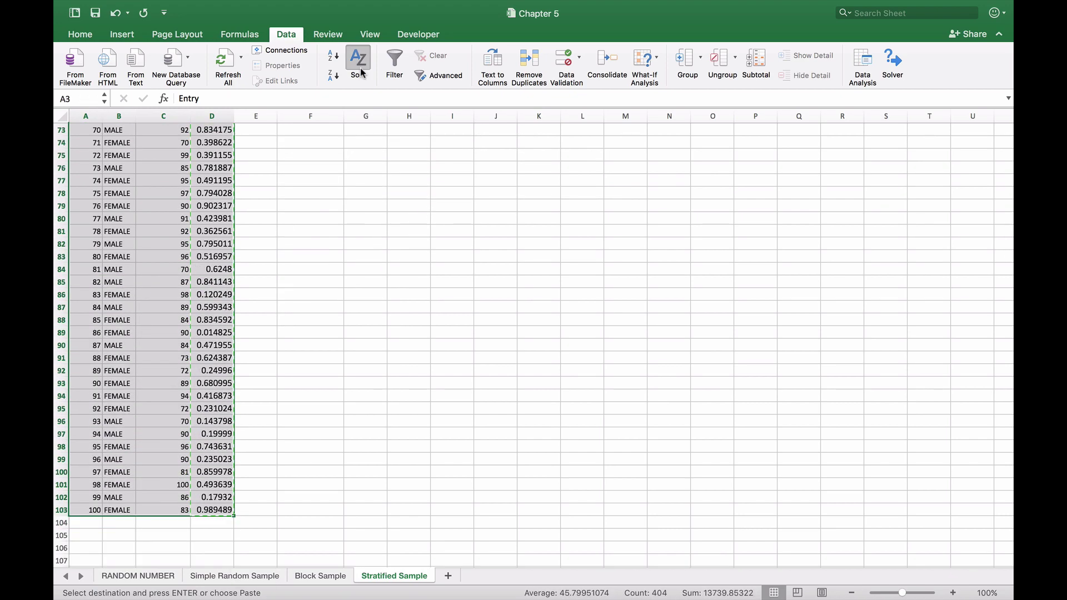
pyautogui.click(360, 72)
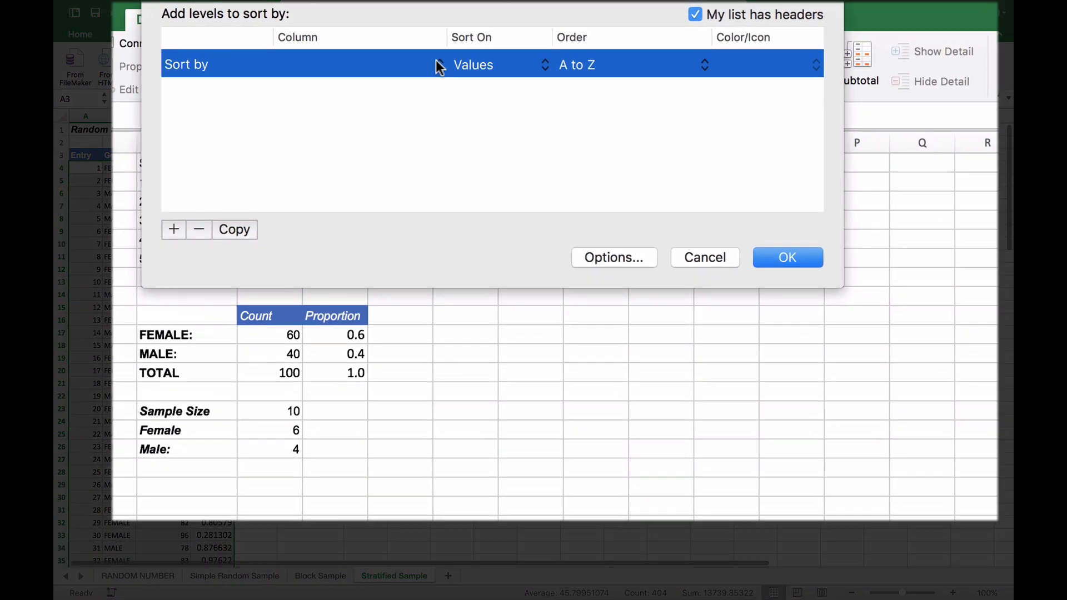
pyautogui.click(469, 49)
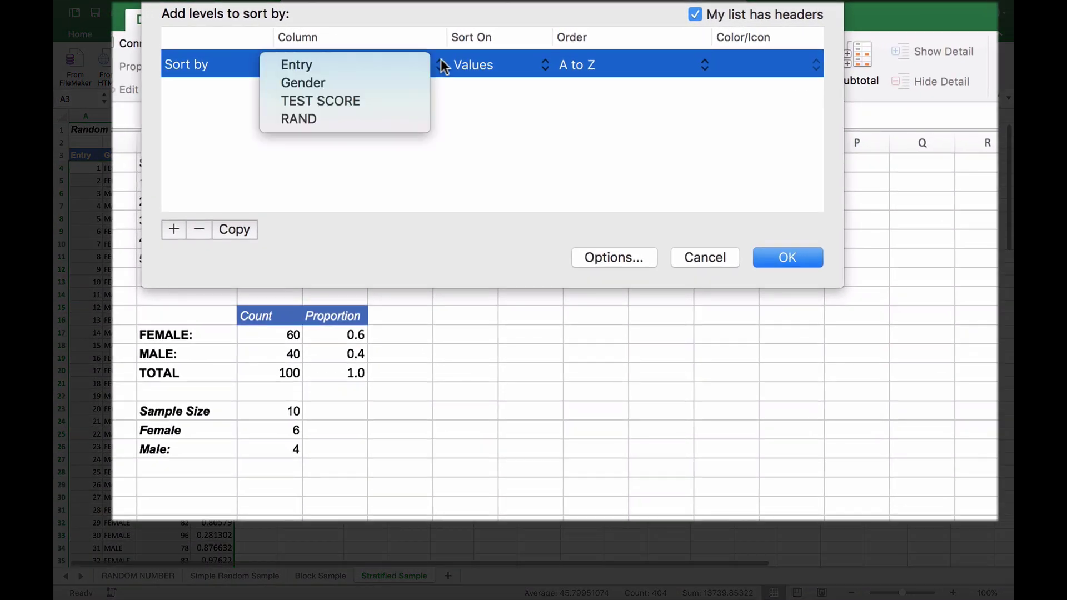
pyautogui.click(408, 85)
pyautogui.click(171, 234)
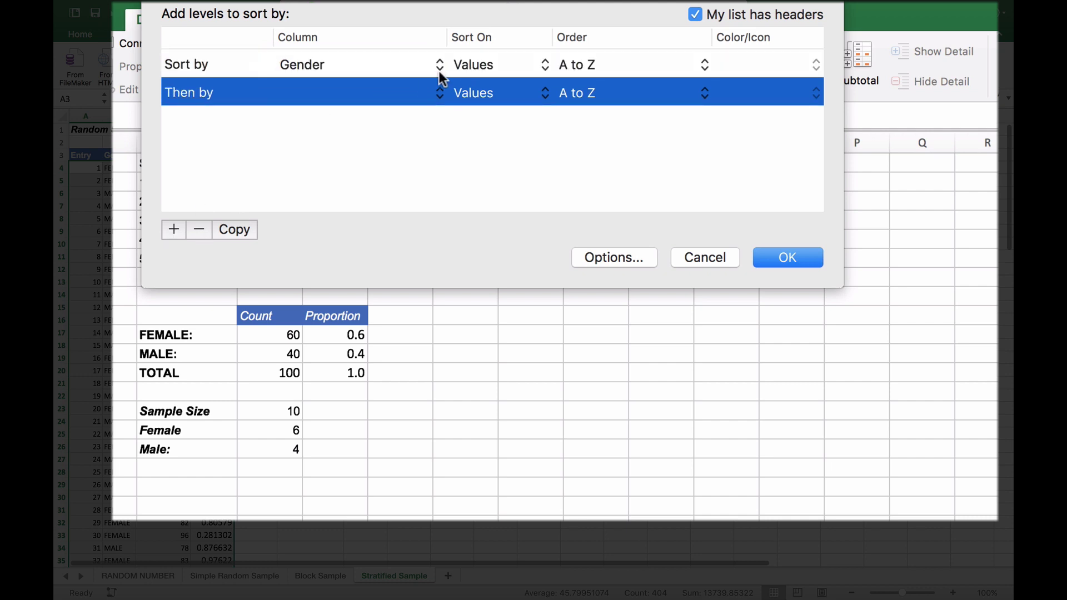
pyautogui.click(438, 94)
pyautogui.click(389, 147)
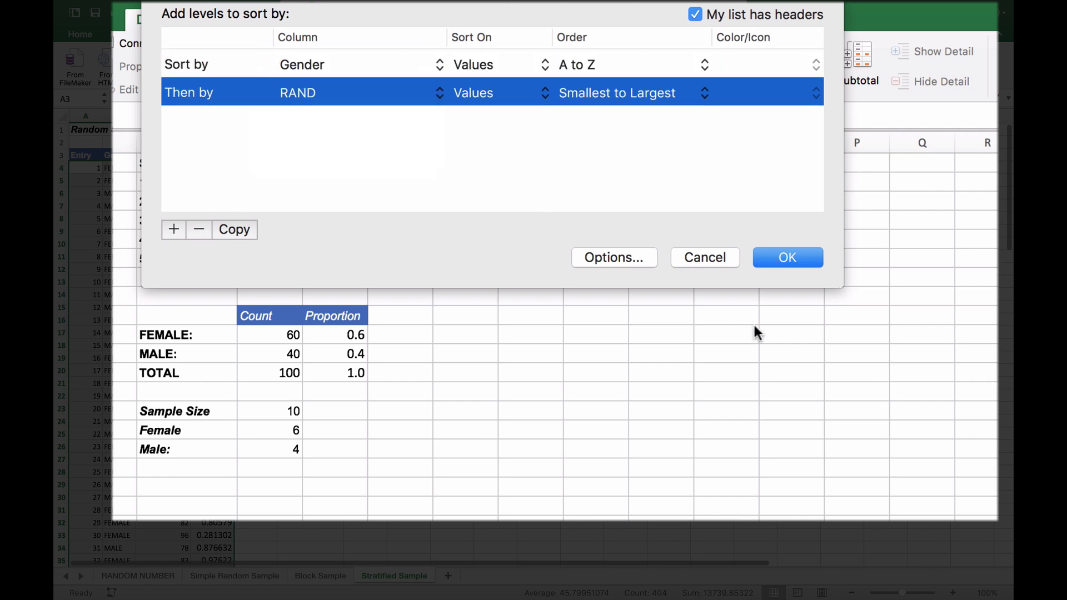
pyautogui.click(787, 257)
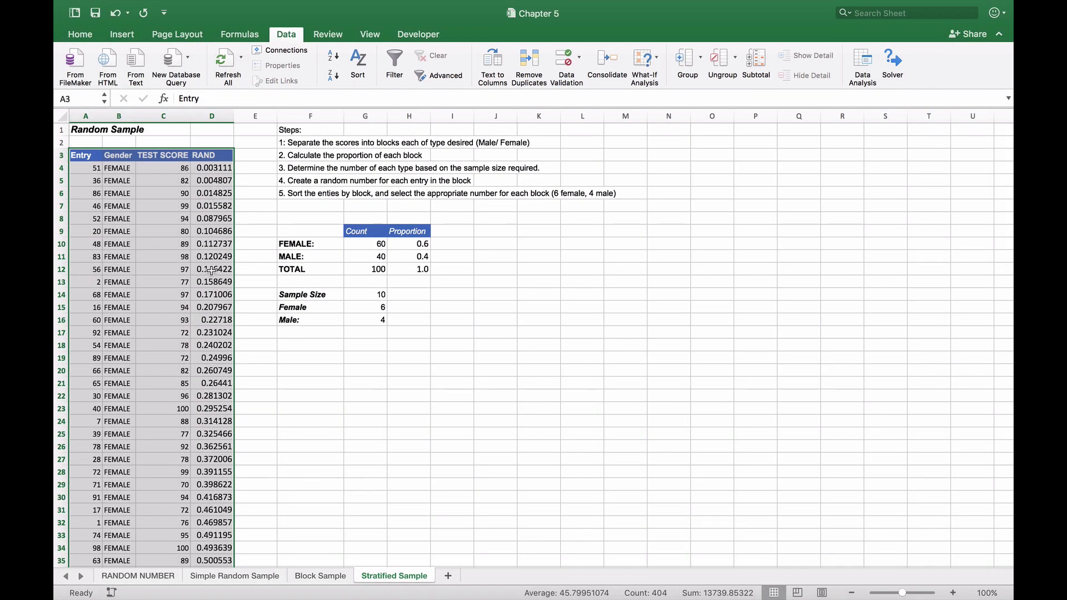
pyautogui.scroll(-8, 210, 523)
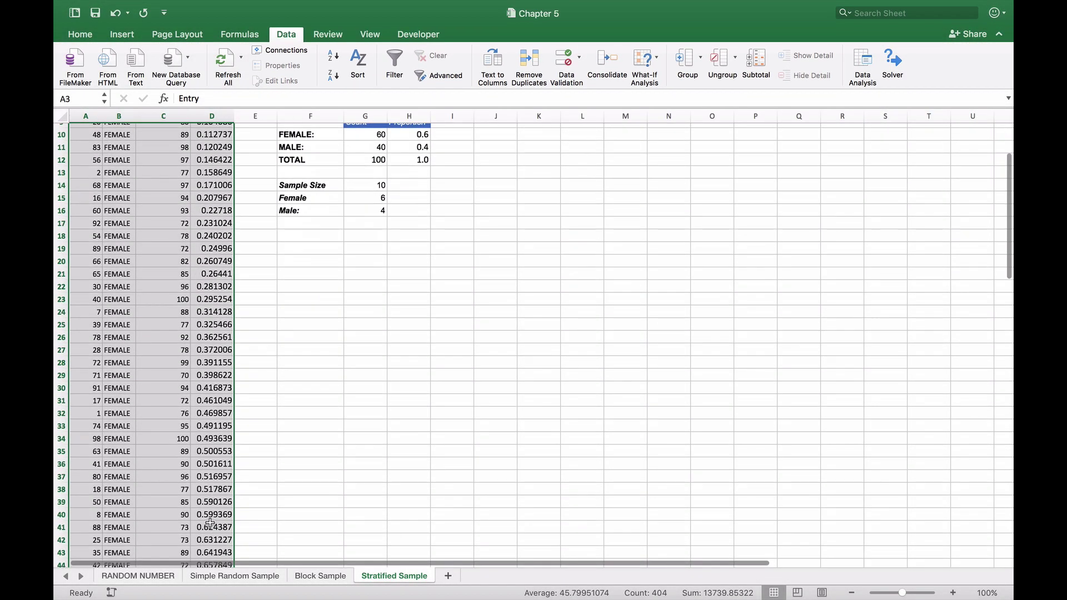
pyautogui.scroll(-9, 210, 522)
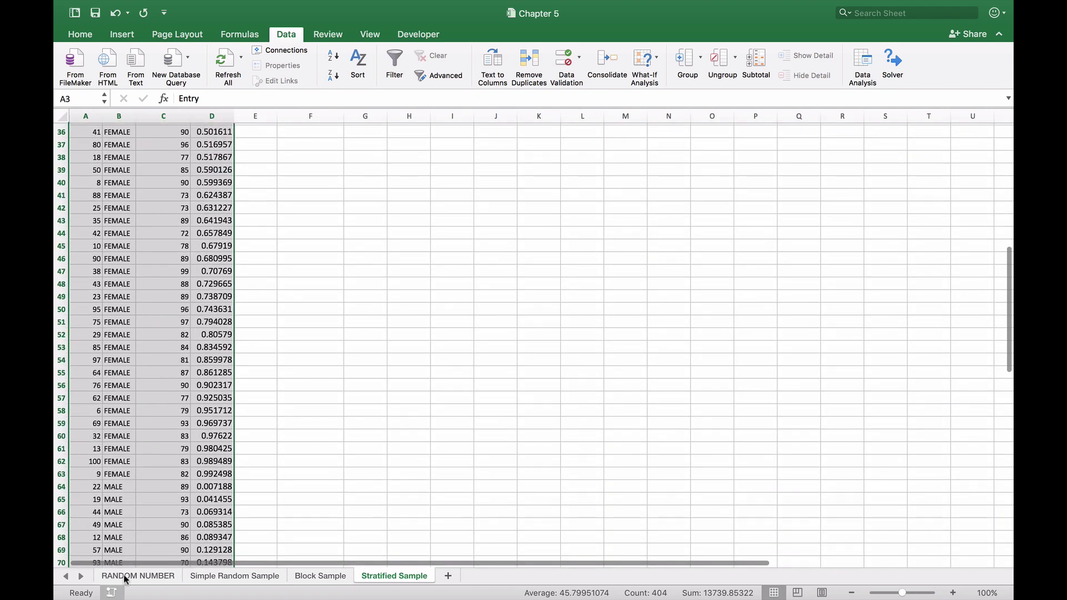
pyautogui.scroll(-4, 213, 499)
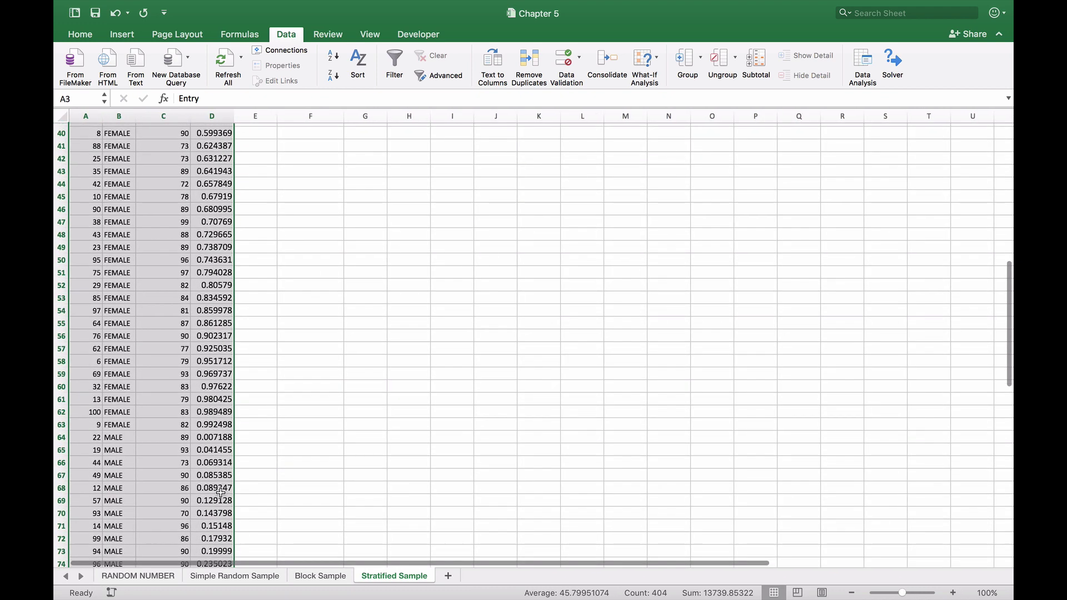
pyautogui.scroll(20, 221, 493)
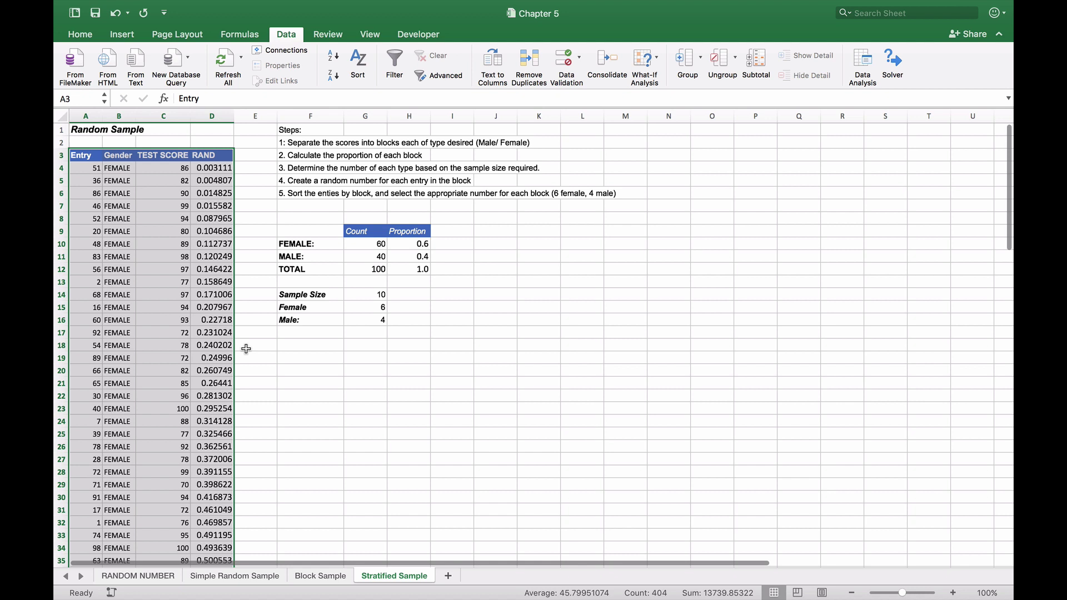
# - Copy the first six FEMALE rows (A4:D9) to L13:O18
pyautogui.click(245, 355)
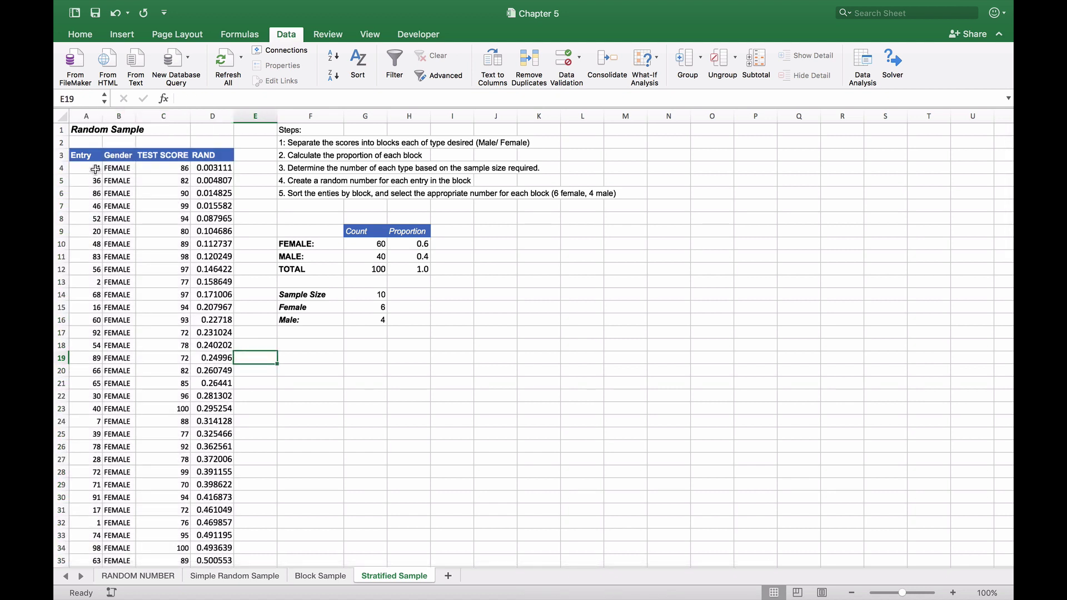
pyautogui.moveTo(95, 170); pyautogui.dragTo(210, 234)
pyautogui.press('super+c')
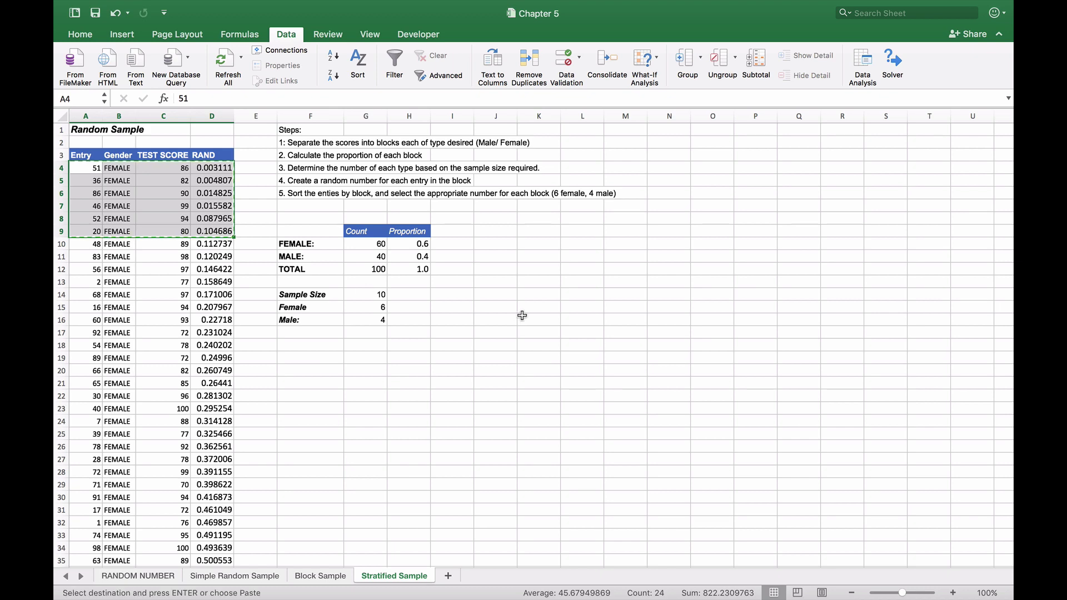
pyautogui.click(573, 283)
pyautogui.press('super+v')
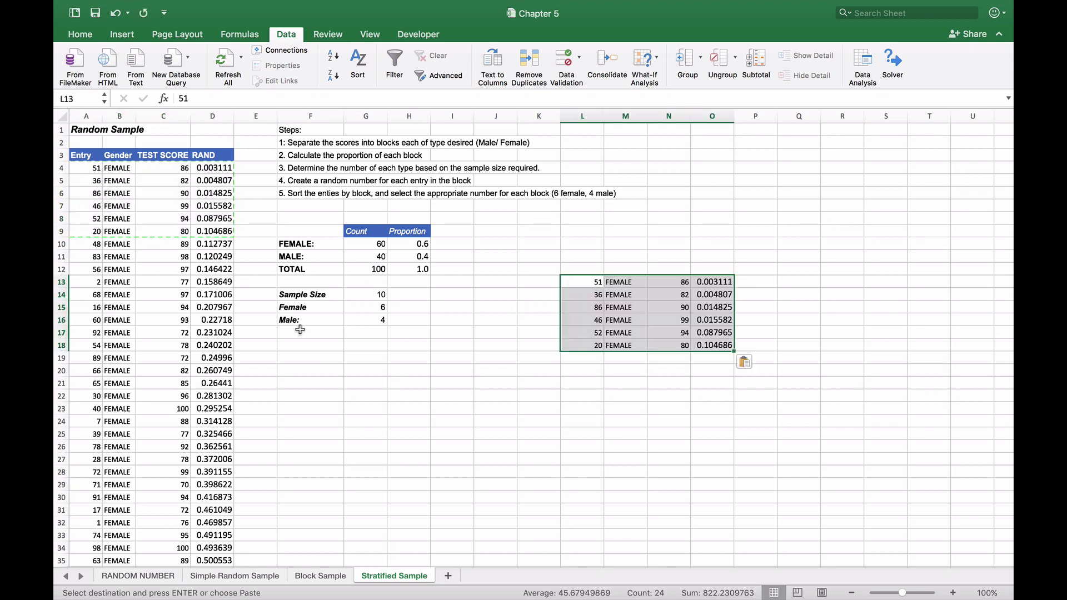
# - Select the first four MALE rows, then paste the copied rows again at L19
pyautogui.scroll(-3, 179, 348)
pyautogui.scroll(-15, 177, 351)
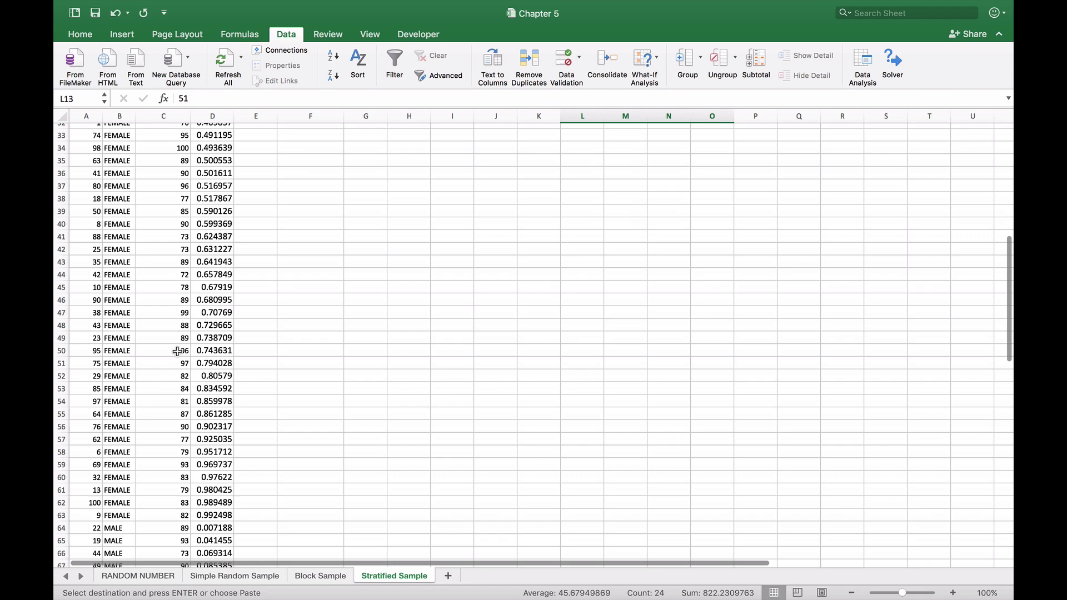
pyautogui.moveTo(87, 434); pyautogui.dragTo(203, 472)
pyautogui.scroll(15, 509, 340)
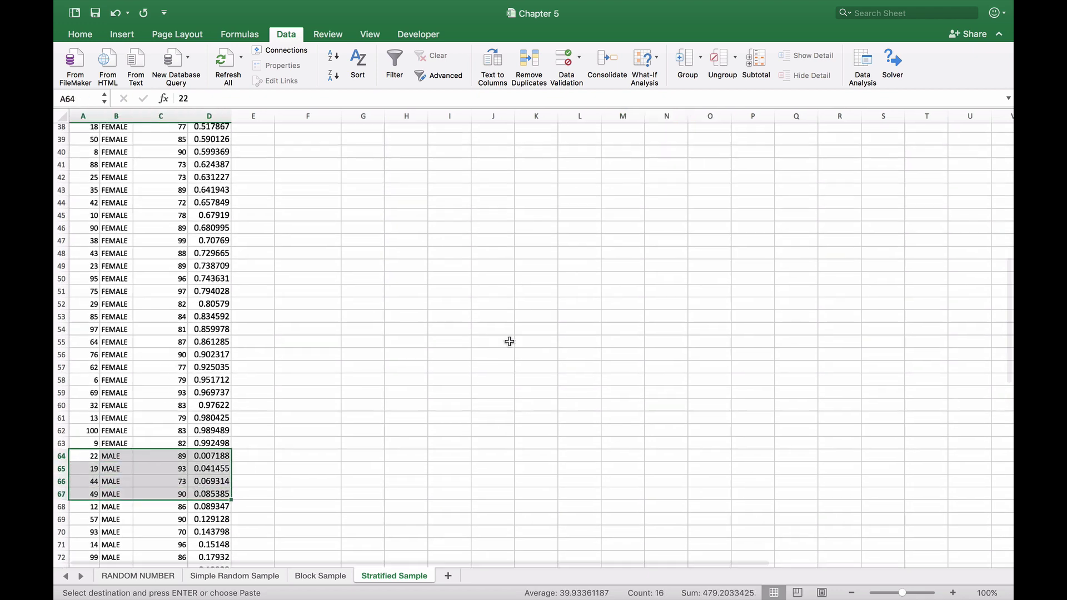
pyautogui.click(561, 351)
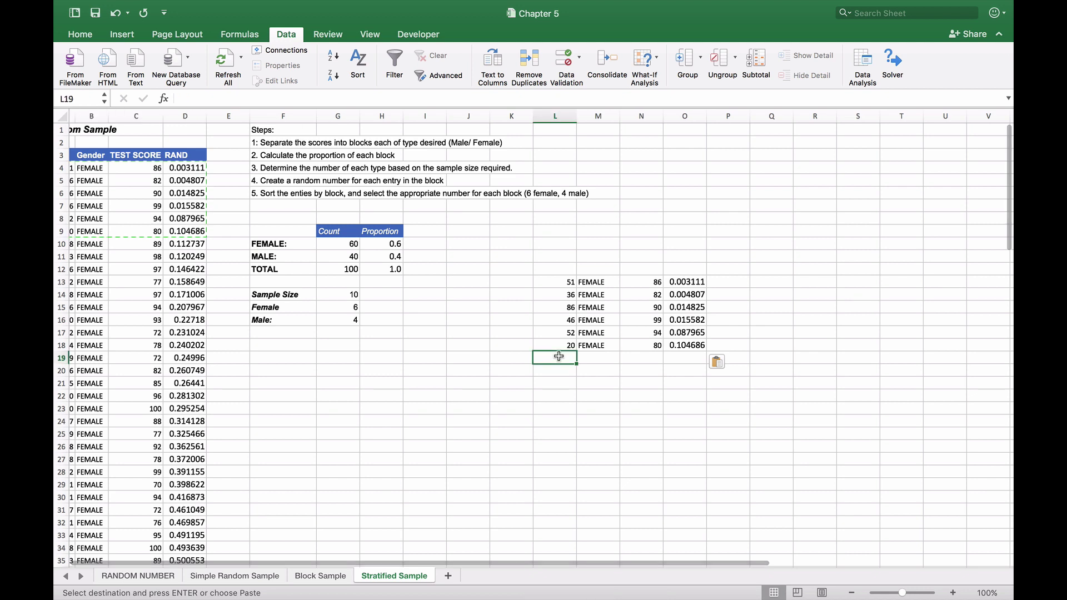
pyautogui.press('super+v')
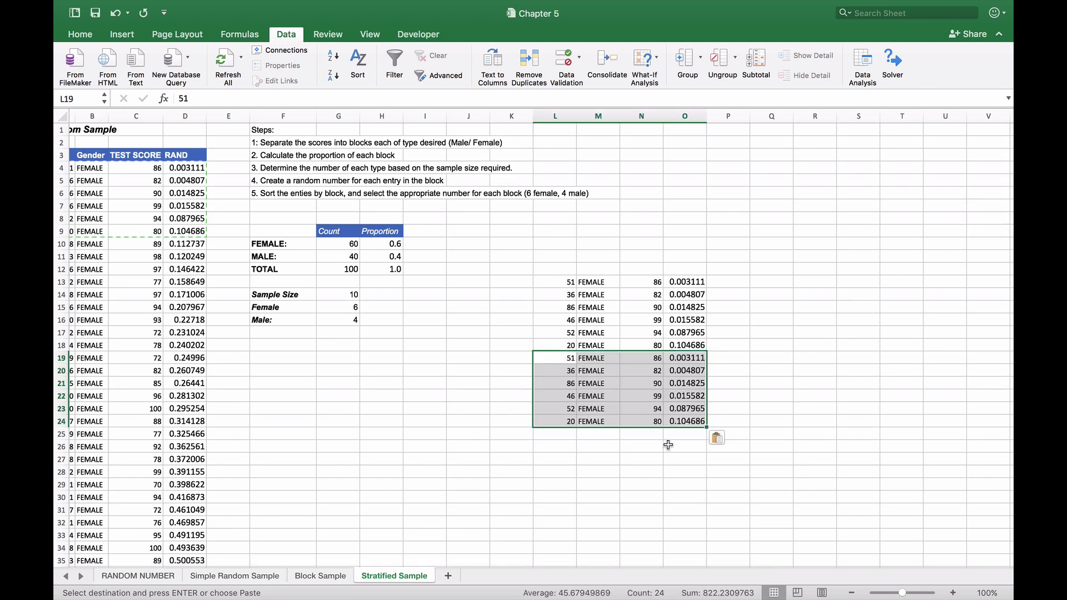